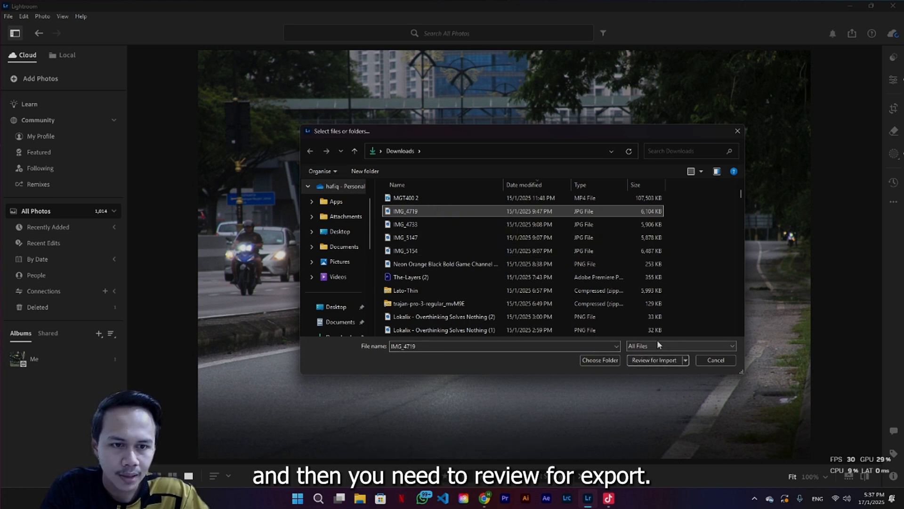
# Import the photo IMG_4719 from Downloads into the library
pyautogui.click(657, 360)
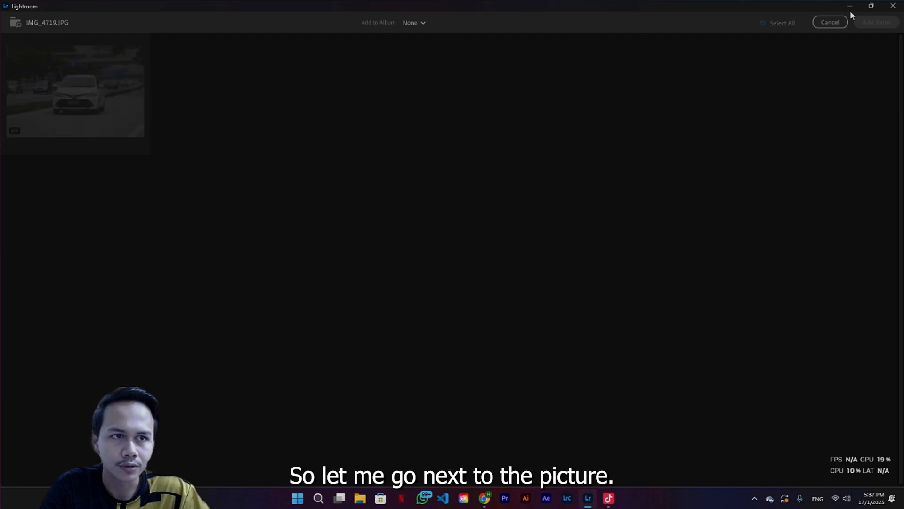
pyautogui.click(841, 24)
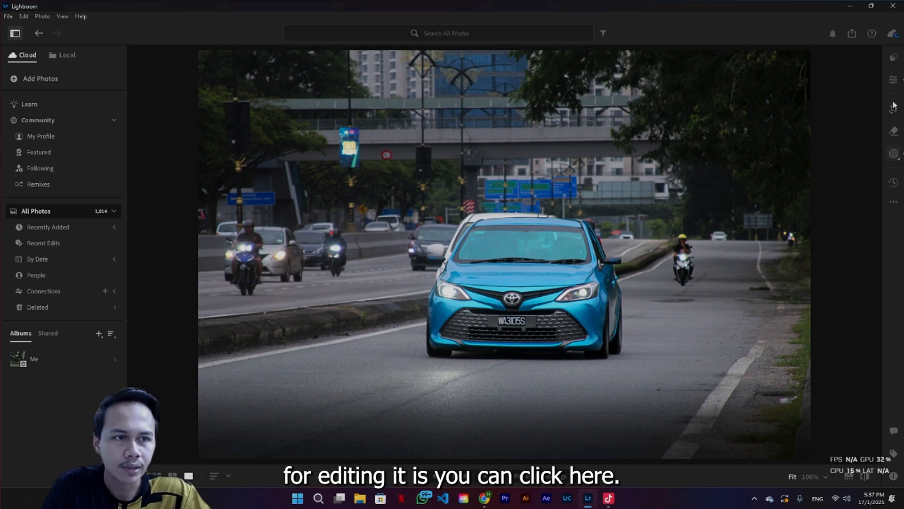
# Open the masking panel and select the subject mask, Mask 1, to view its Light settings
pyautogui.click(893, 154)
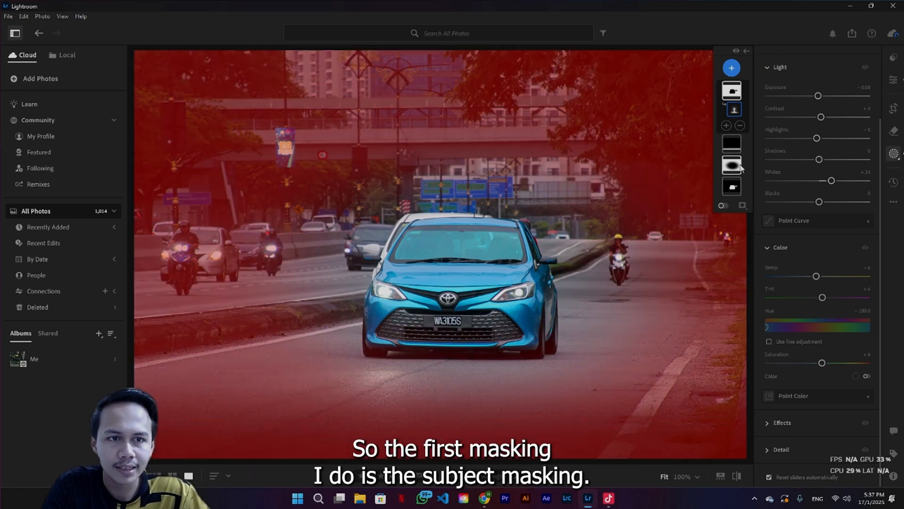
pyautogui.doubleClick(751, 182)
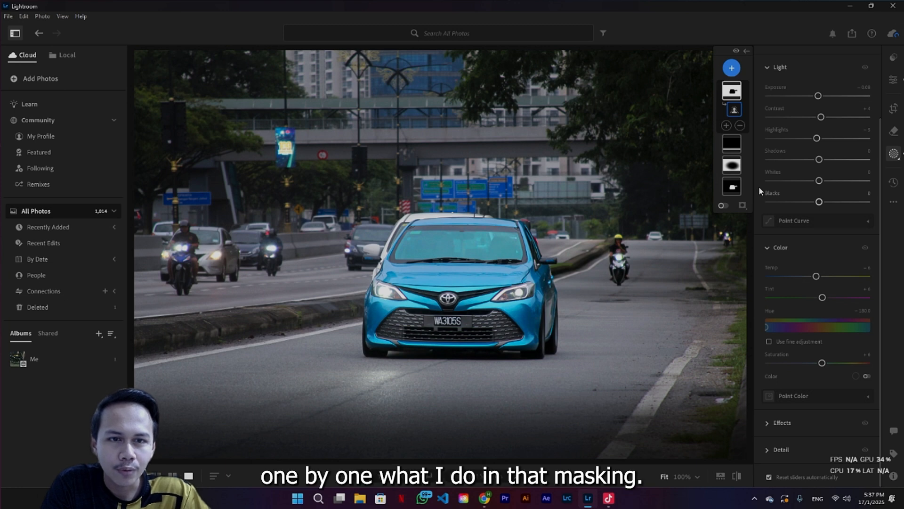
pyautogui.click(730, 190)
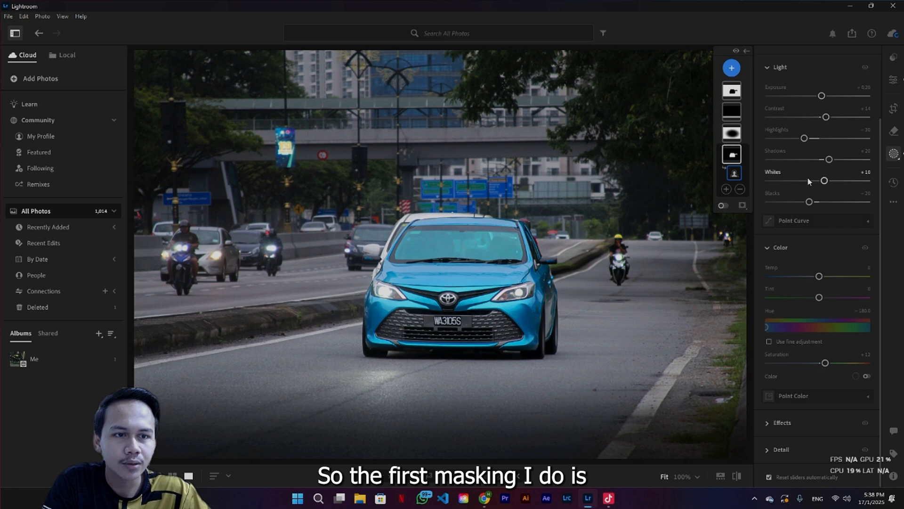
pyautogui.click(772, 247)
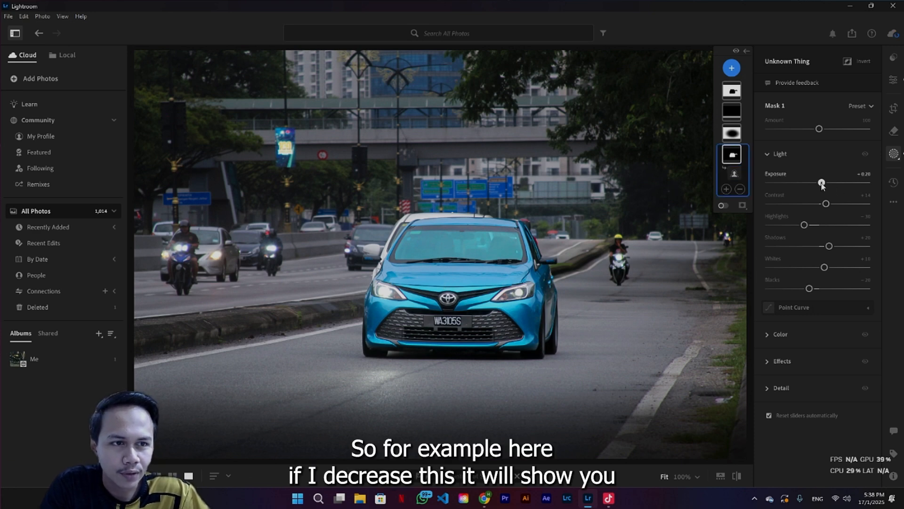
# In the subject mask, set Contrast to about +17 and Highlights to -30
pyautogui.moveTo(822, 183)
pyautogui.mouseDown()
pyautogui.moveTo(804, 185)
pyautogui.moveTo(820, 182)
pyautogui.mouseUp()
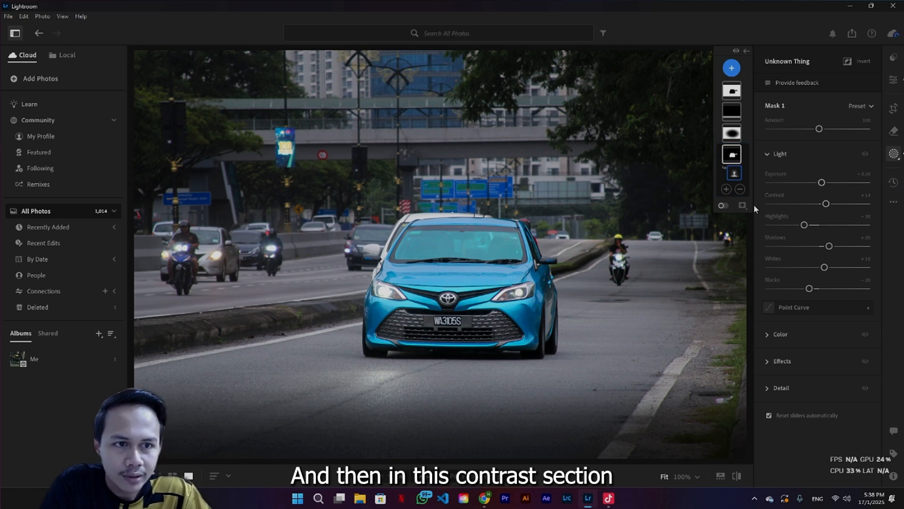
pyautogui.doubleClick(837, 223)
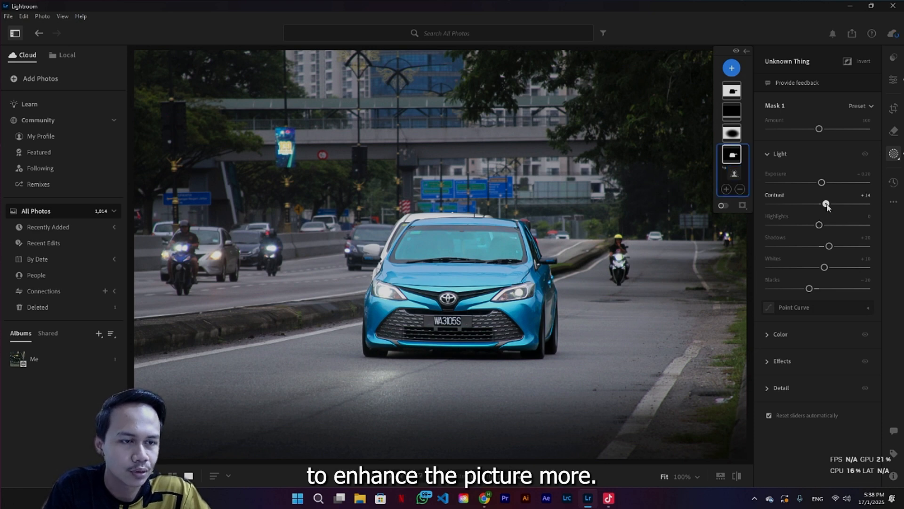
pyautogui.moveTo(827, 206); pyautogui.dragTo(827, 205)
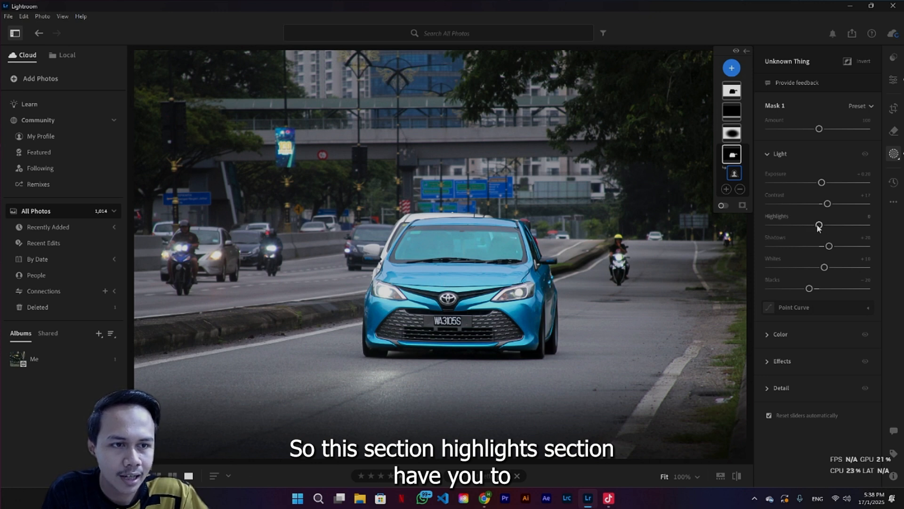
pyautogui.moveTo(819, 225); pyautogui.dragTo(806, 228)
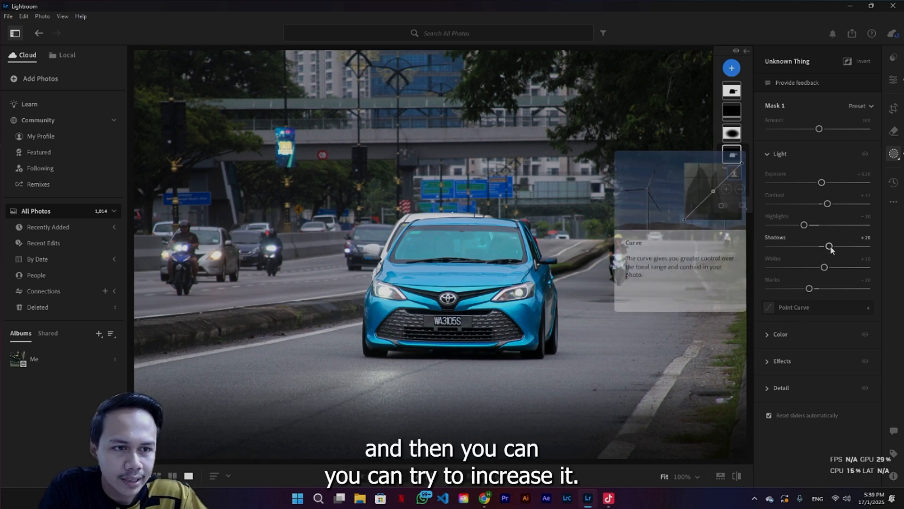
# Raise the subject mask's Whites to +15
pyautogui.moveTo(830, 249)
pyautogui.mouseDown()
pyautogui.moveTo(848, 249)
pyautogui.moveTo(811, 251)
pyautogui.moveTo(828, 247)
pyautogui.mouseUp()
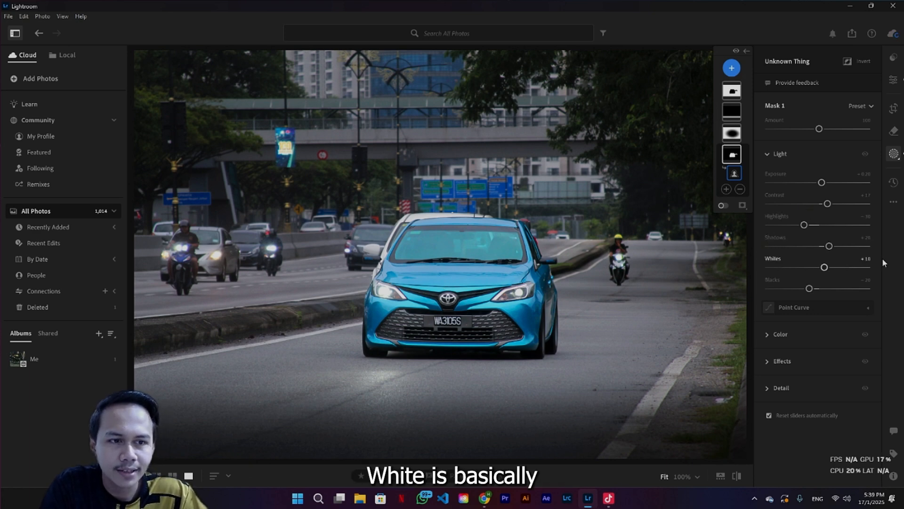
pyautogui.click(825, 268)
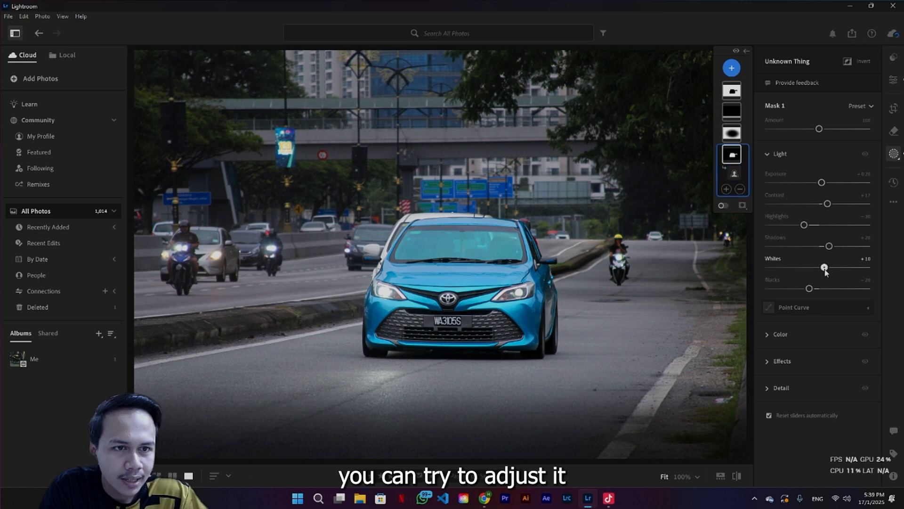
pyautogui.moveTo(825, 268)
pyautogui.mouseDown()
pyautogui.moveTo(792, 271)
pyautogui.moveTo(827, 275)
pyautogui.mouseUp()
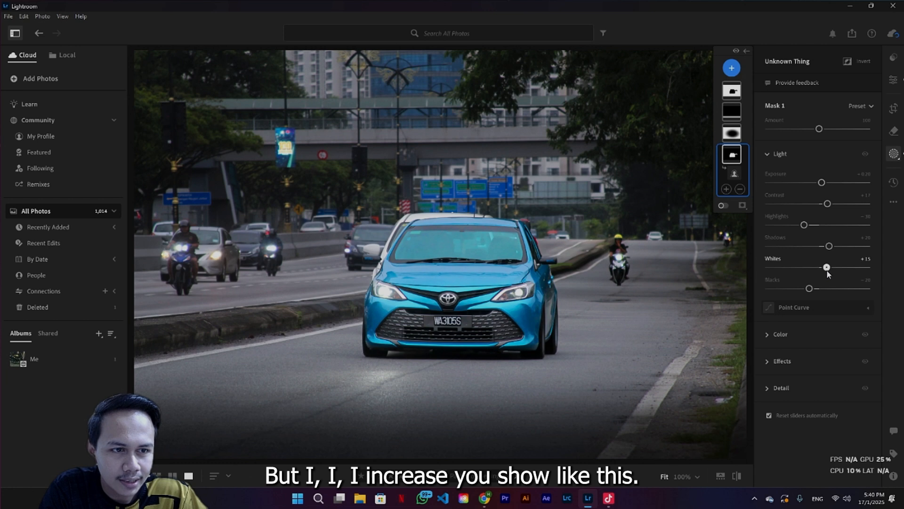
# Select the radial gradient mask, Mask 2, and show its overlay and Light settings
pyautogui.click(735, 173)
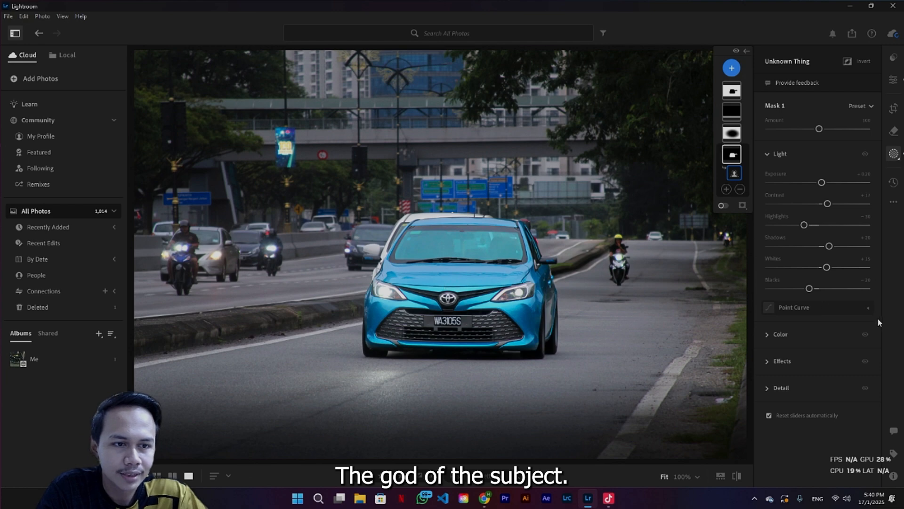
pyautogui.click(769, 153)
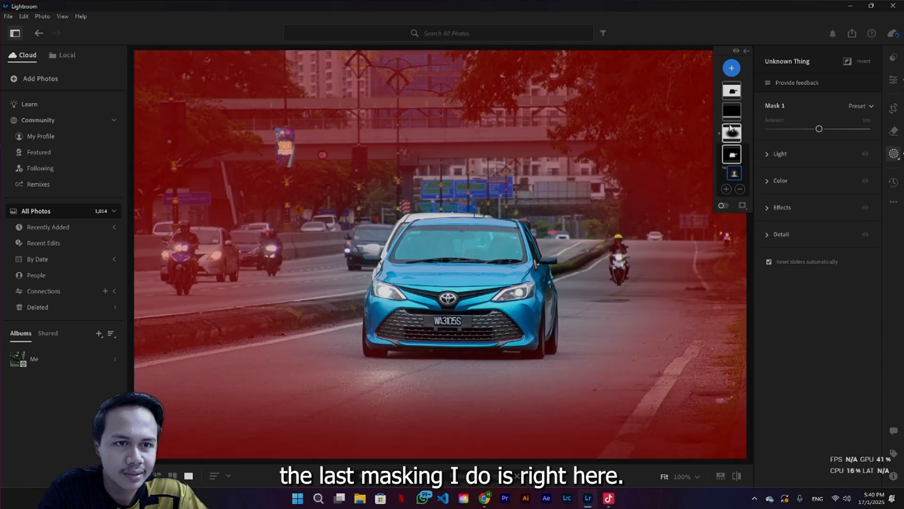
pyautogui.click(732, 132)
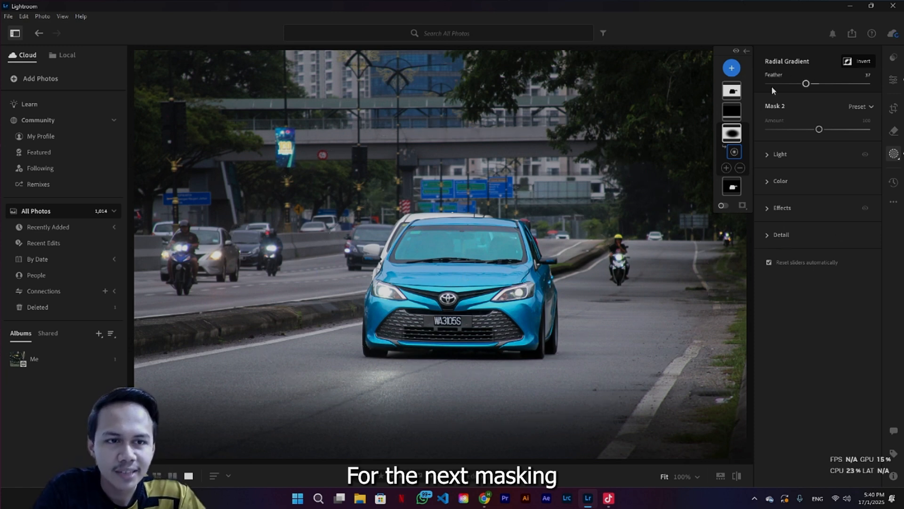
pyautogui.click(732, 135)
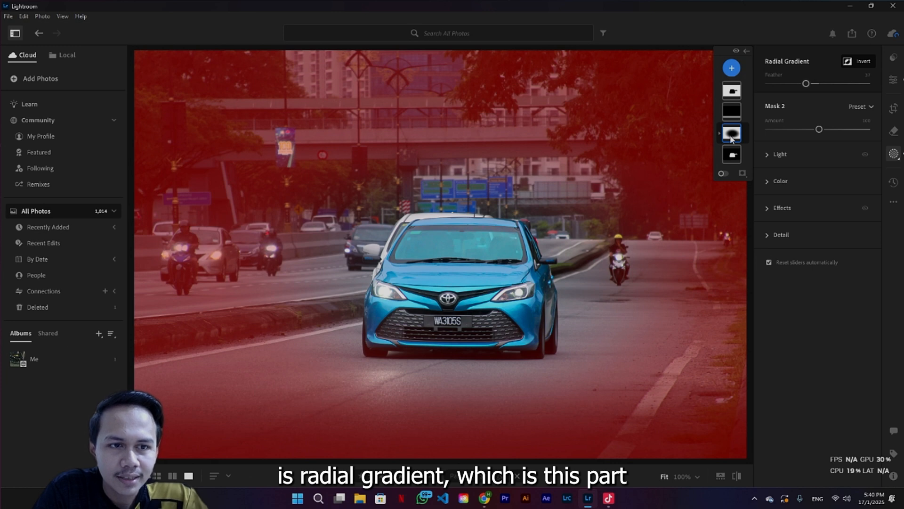
pyautogui.click(732, 136)
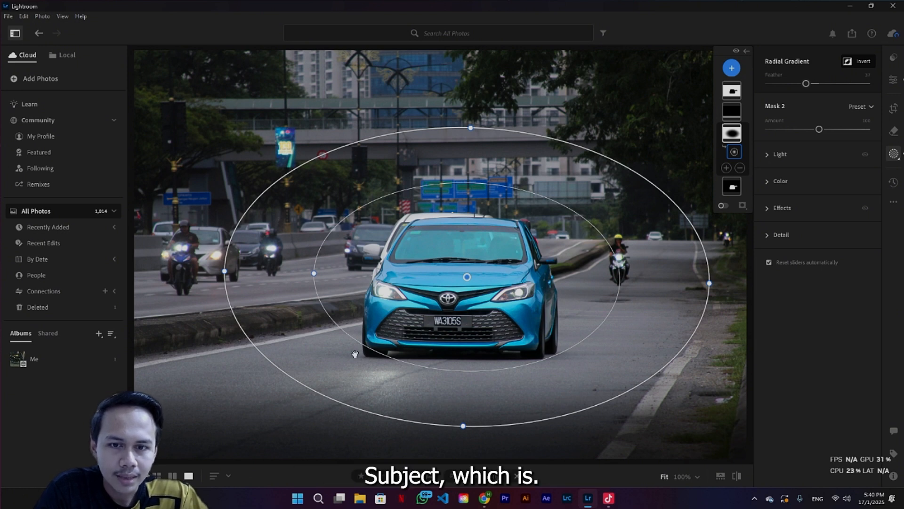
pyautogui.click(768, 152)
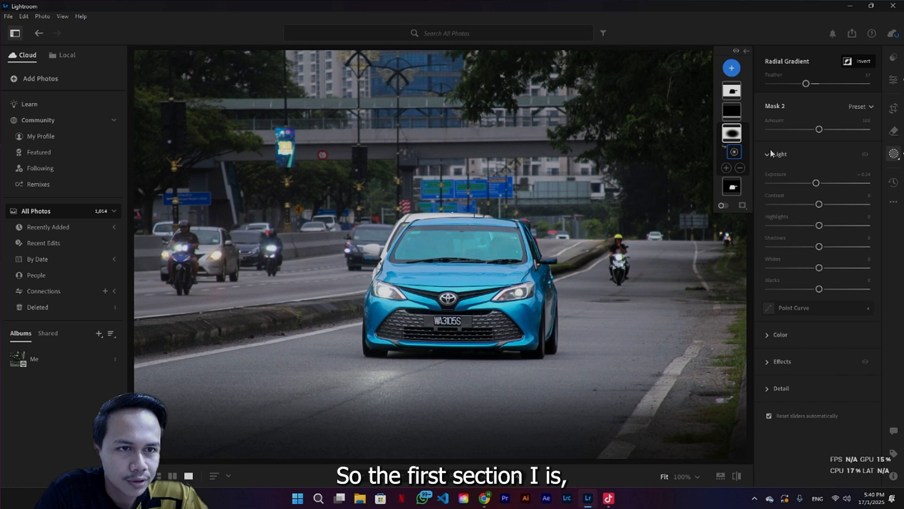
# Try raising the radial gradient mask's Exposure, then drag it back down
pyautogui.click(817, 184)
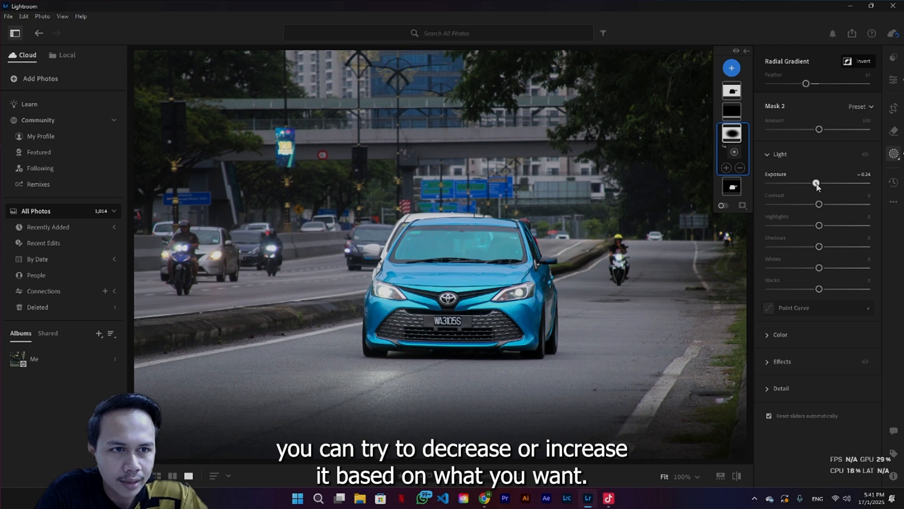
pyautogui.moveTo(816, 187); pyautogui.dragTo(834, 185)
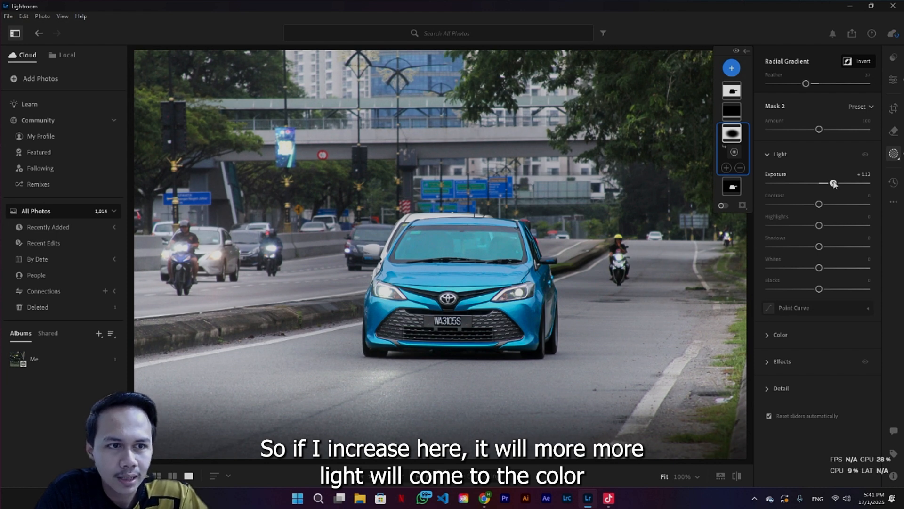
pyautogui.moveTo(834, 183); pyautogui.dragTo(818, 184)
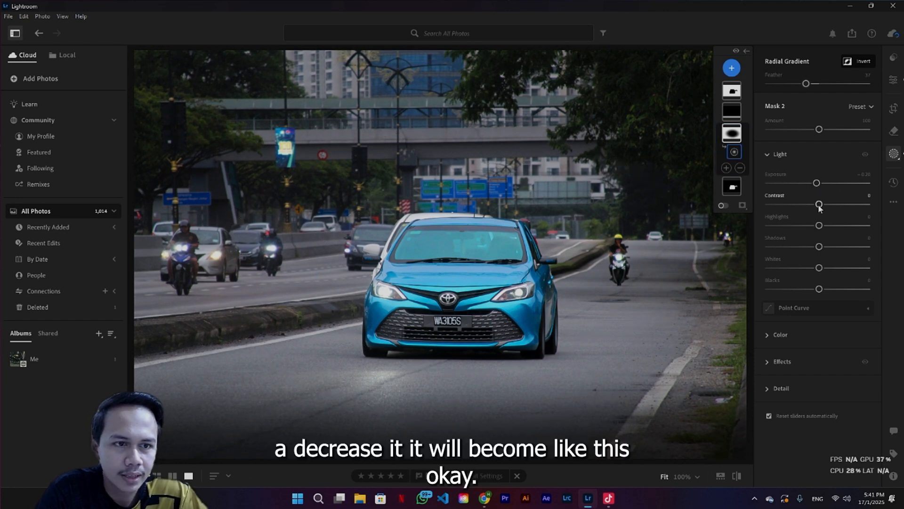
# Select the linear gradient mask, Mask 3, and drag the gradient down to the bottom edge of the photo
pyautogui.click(734, 135)
pyautogui.click(735, 113)
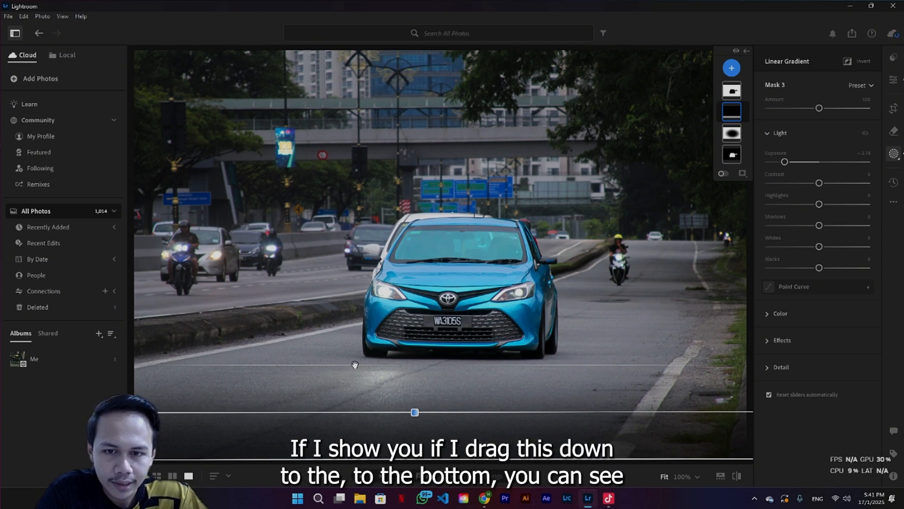
pyautogui.moveTo(355, 364); pyautogui.dragTo(369, 447)
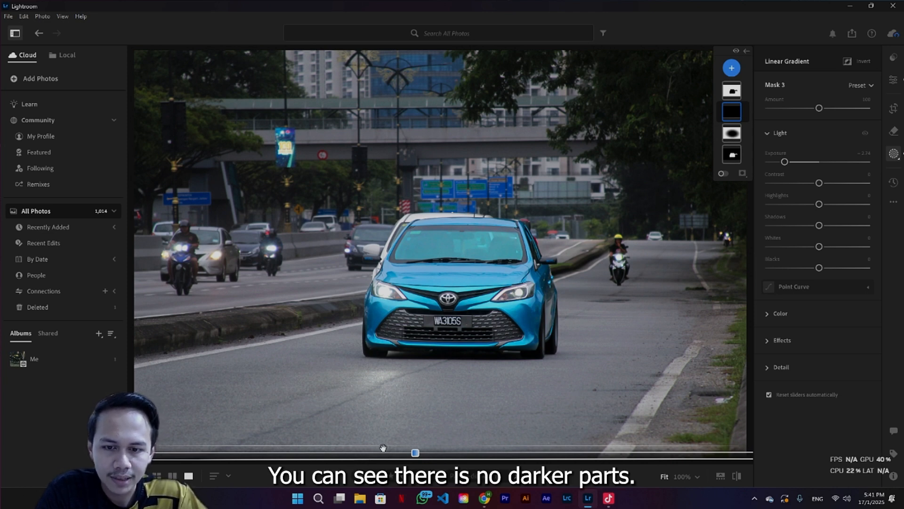
pyautogui.moveTo(388, 447); pyautogui.dragTo(368, 461)
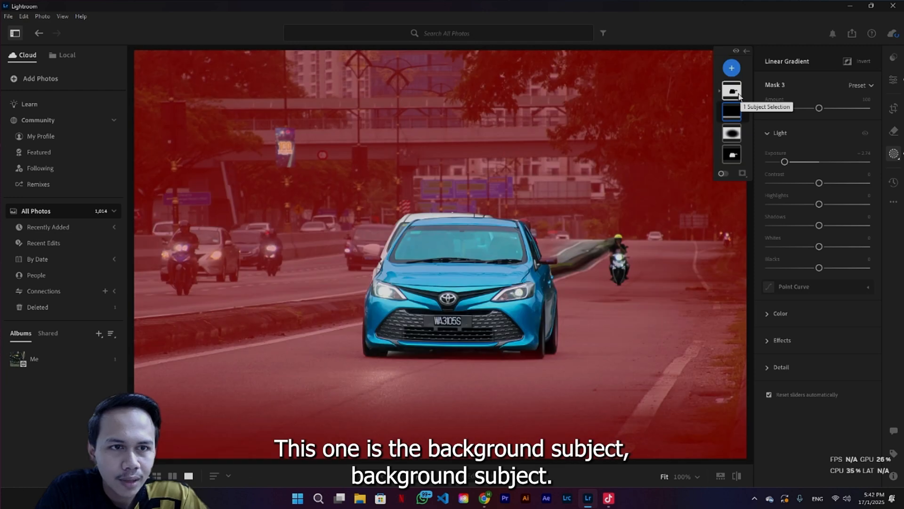
# Select the background mask, Mask 4, and drag its Exposure up and back down to about zero
pyautogui.click(734, 94)
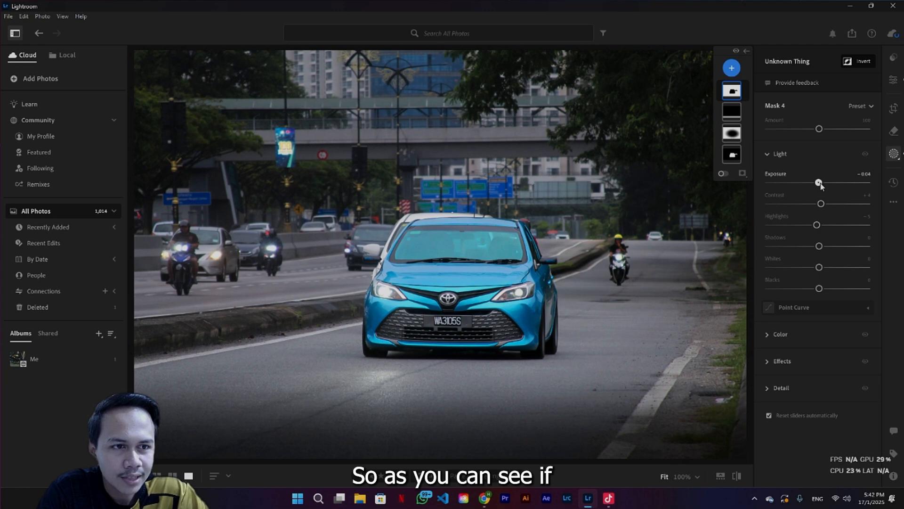
pyautogui.moveTo(820, 184); pyautogui.dragTo(832, 187)
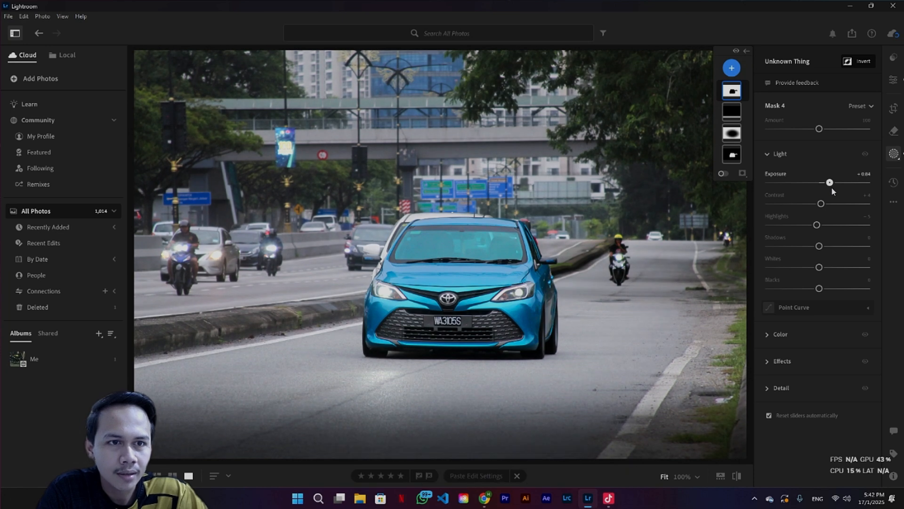
pyautogui.moveTo(730, 90)
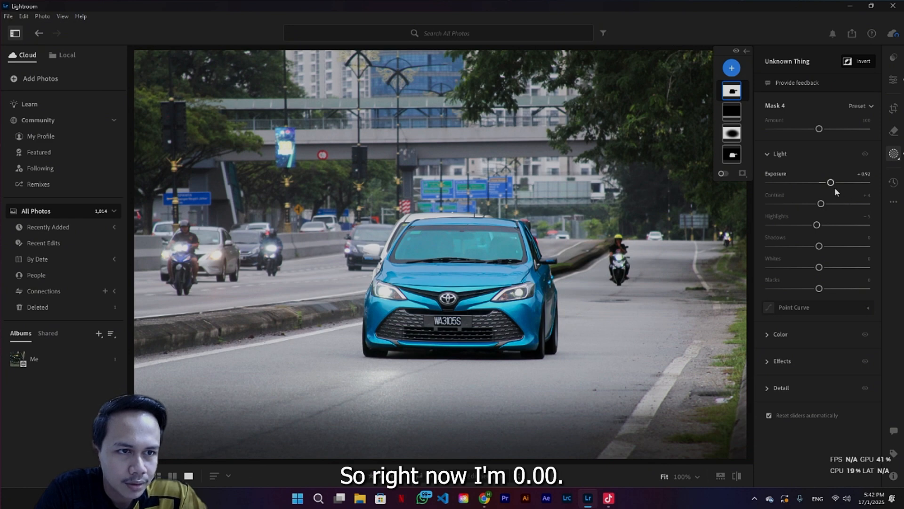
pyautogui.moveTo(831, 183); pyautogui.dragTo(820, 184)
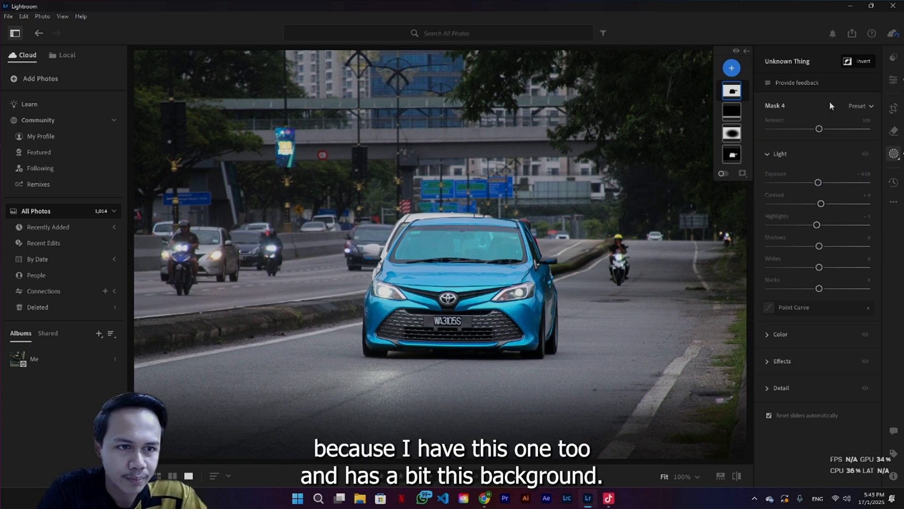
# Open the background mask's Color settings and set Temp to about -7
pyautogui.click(770, 153)
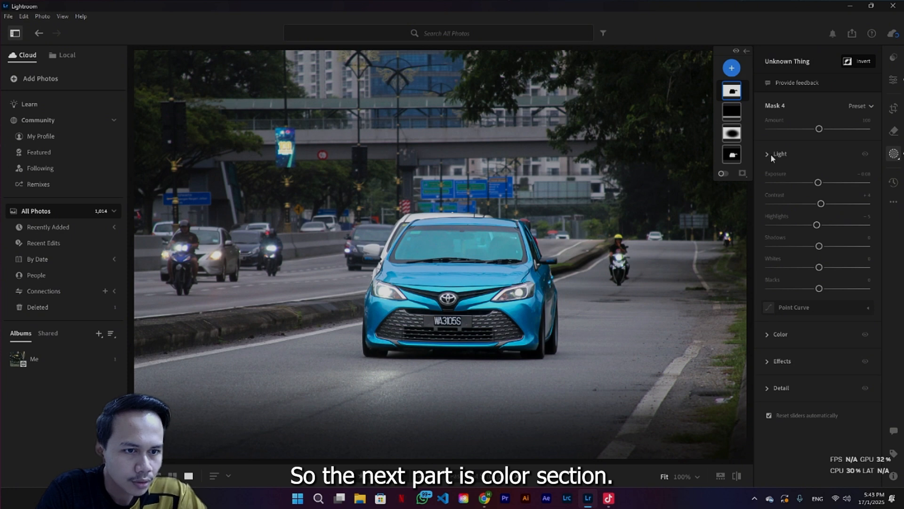
pyautogui.click(767, 181)
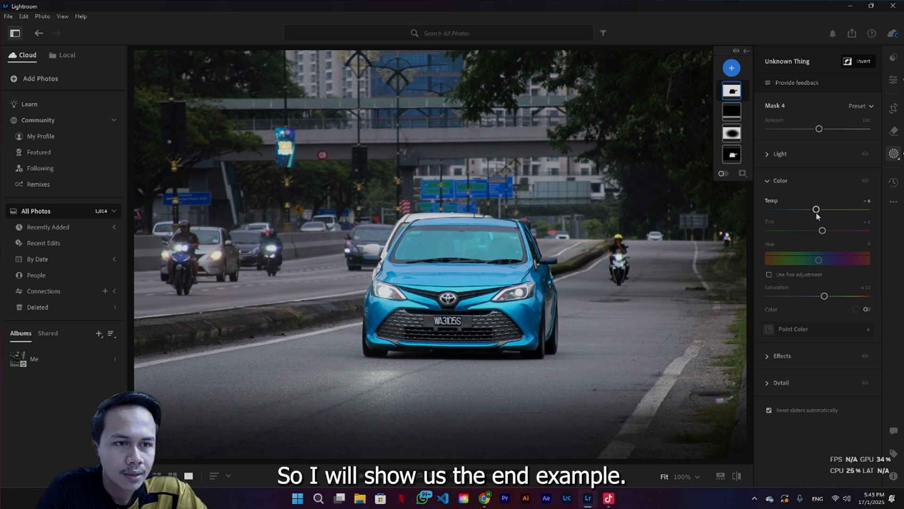
pyautogui.moveTo(815, 213); pyautogui.dragTo(819, 232)
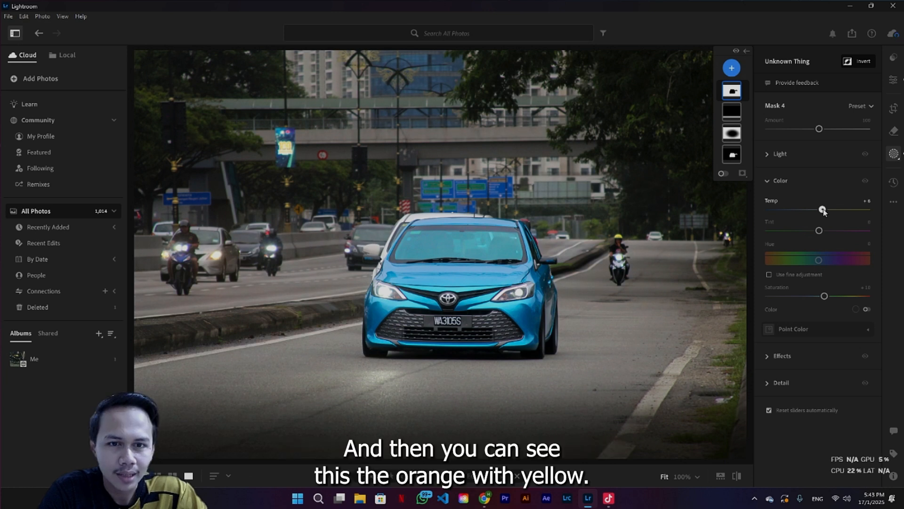
pyautogui.moveTo(821, 209); pyautogui.dragTo(823, 209)
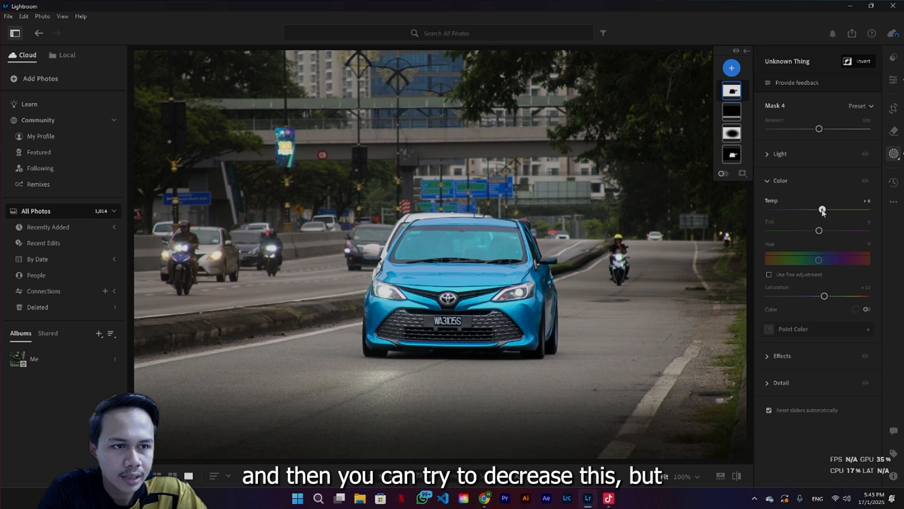
pyautogui.moveTo(824, 212); pyautogui.dragTo(818, 213)
pyautogui.moveTo(817, 211); pyautogui.dragTo(816, 211)
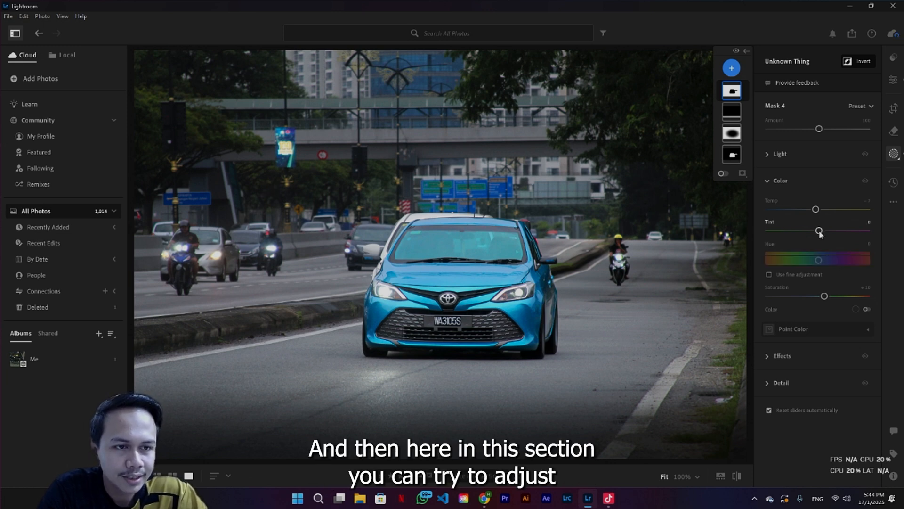
# Raise the background mask's Tint to about +9
pyautogui.moveTo(820, 231); pyautogui.dragTo(823, 232)
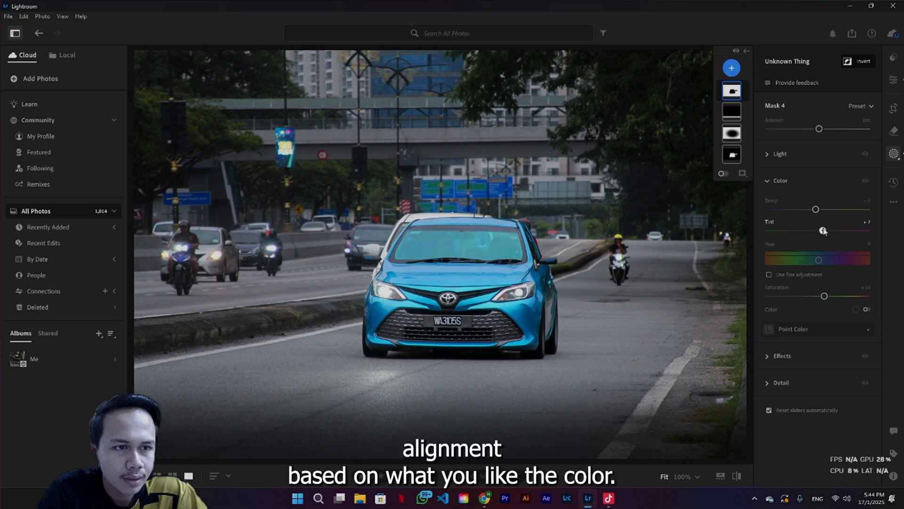
pyautogui.moveTo(824, 232); pyautogui.dragTo(825, 231)
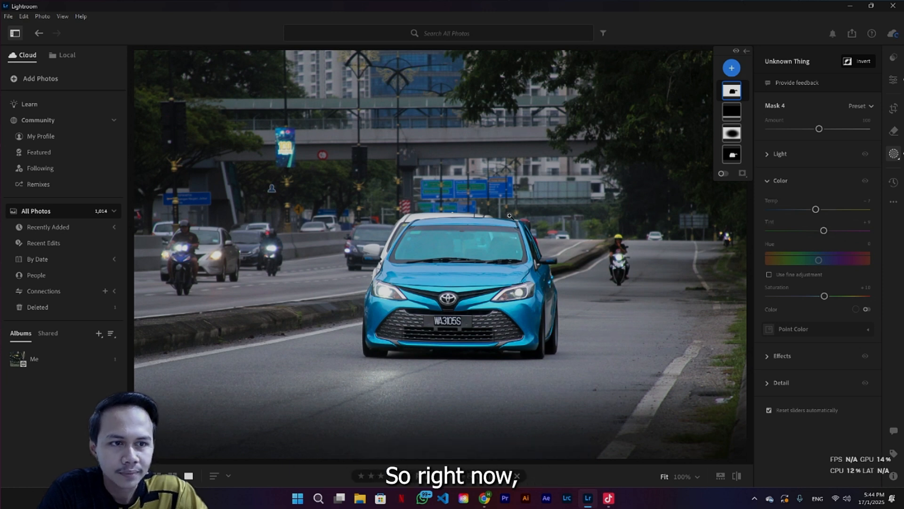